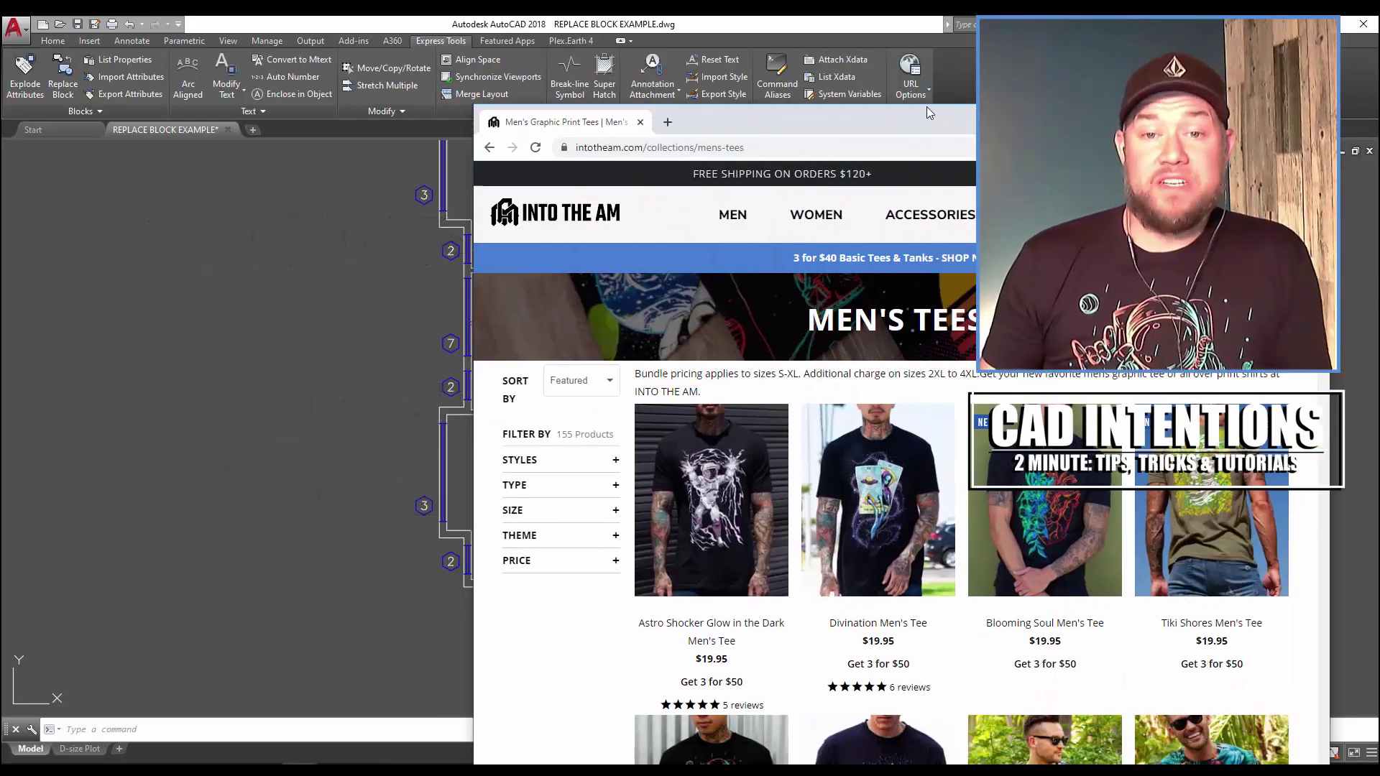
# - Browse to the women's graphic tees collection in the store, then close it to return to the floor plan
pyautogui.doubleClick(926, 107)
pyautogui.scroll(-1, 521, 239)
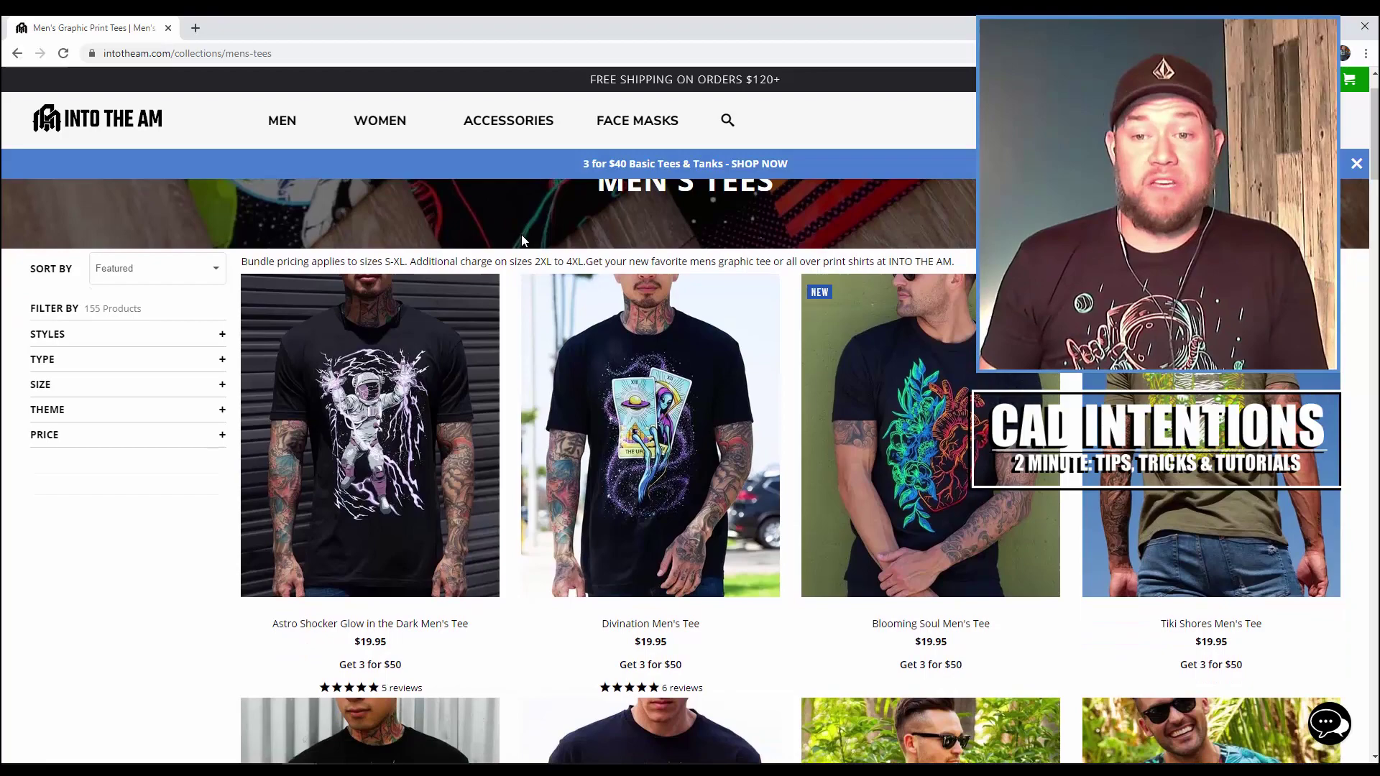
pyautogui.scroll(-1, 521, 239)
pyautogui.scroll(-1, 521, 240)
pyautogui.scroll(-2, 522, 244)
pyautogui.scroll(-1, 523, 245)
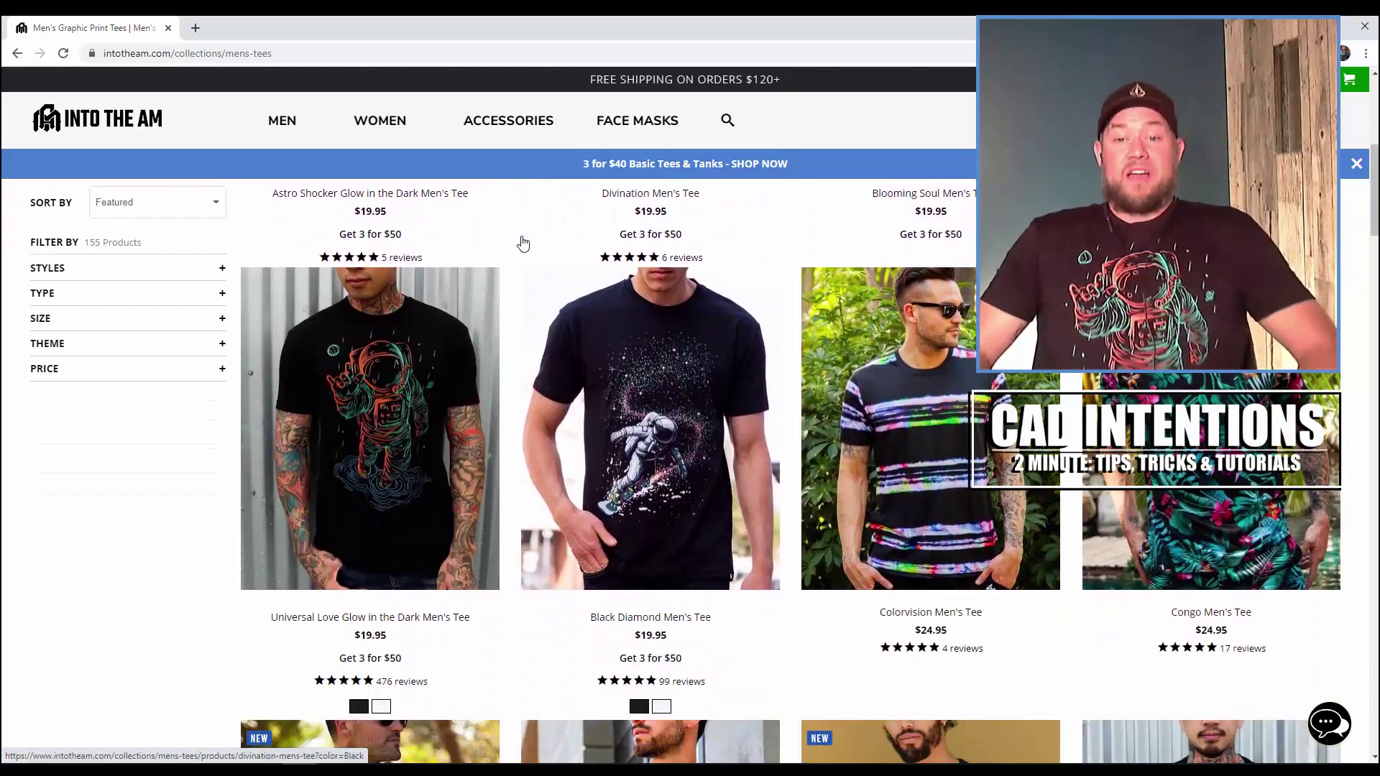
pyautogui.scroll(-1, 523, 244)
pyautogui.scroll(-2, 522, 244)
pyautogui.scroll(-1, 524, 244)
pyautogui.scroll(-1, 522, 244)
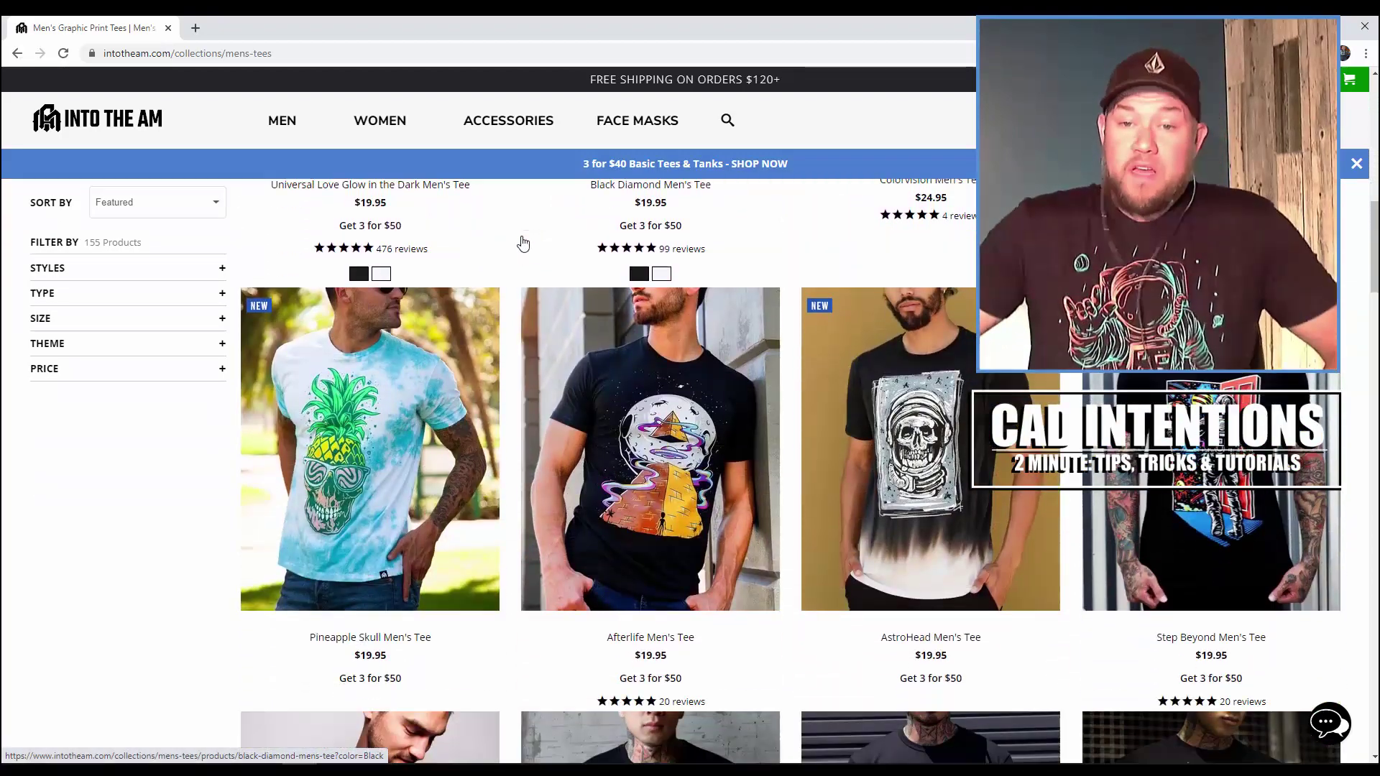
pyautogui.scroll(-1, 524, 244)
pyautogui.scroll(-1, 523, 244)
pyautogui.scroll(-2, 524, 244)
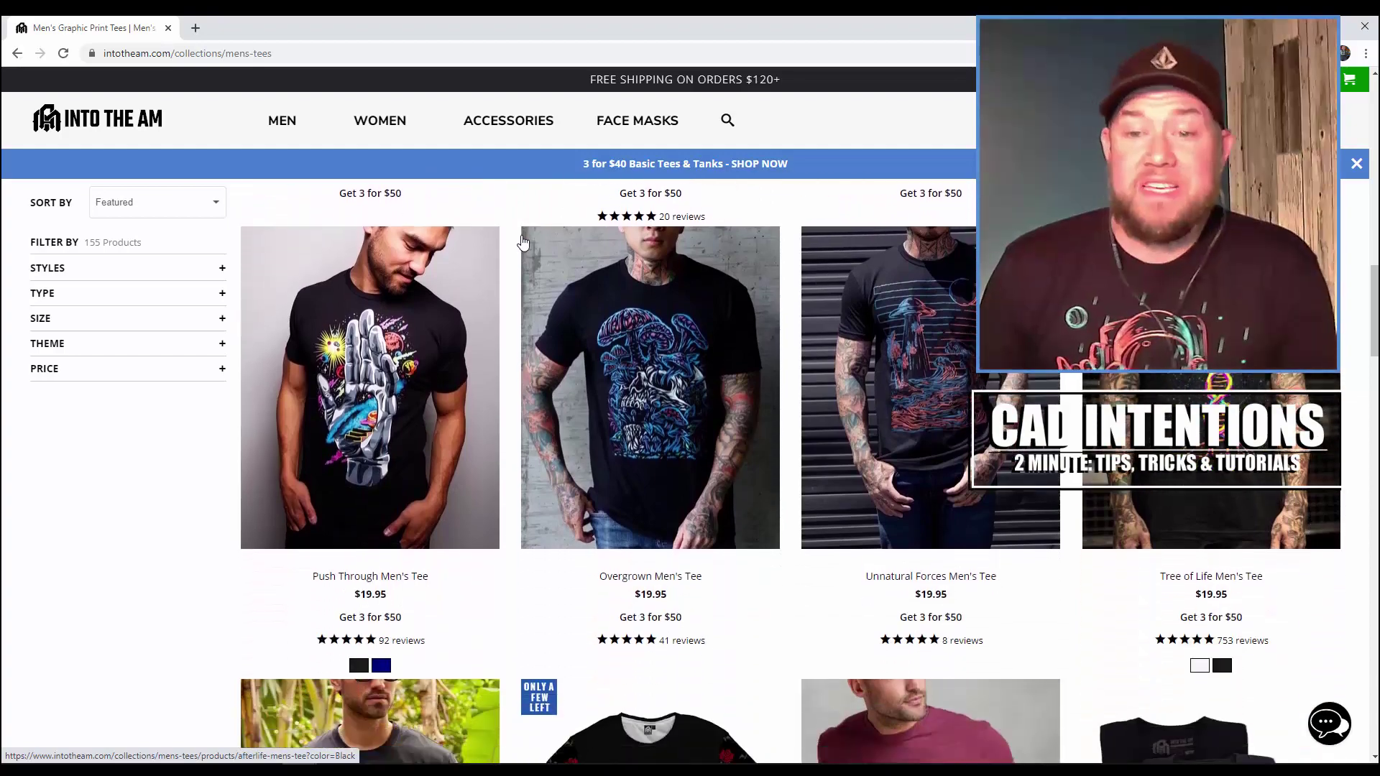
pyautogui.scroll(-1, 522, 244)
pyautogui.scroll(-2, 524, 243)
pyautogui.scroll(-3, 523, 241)
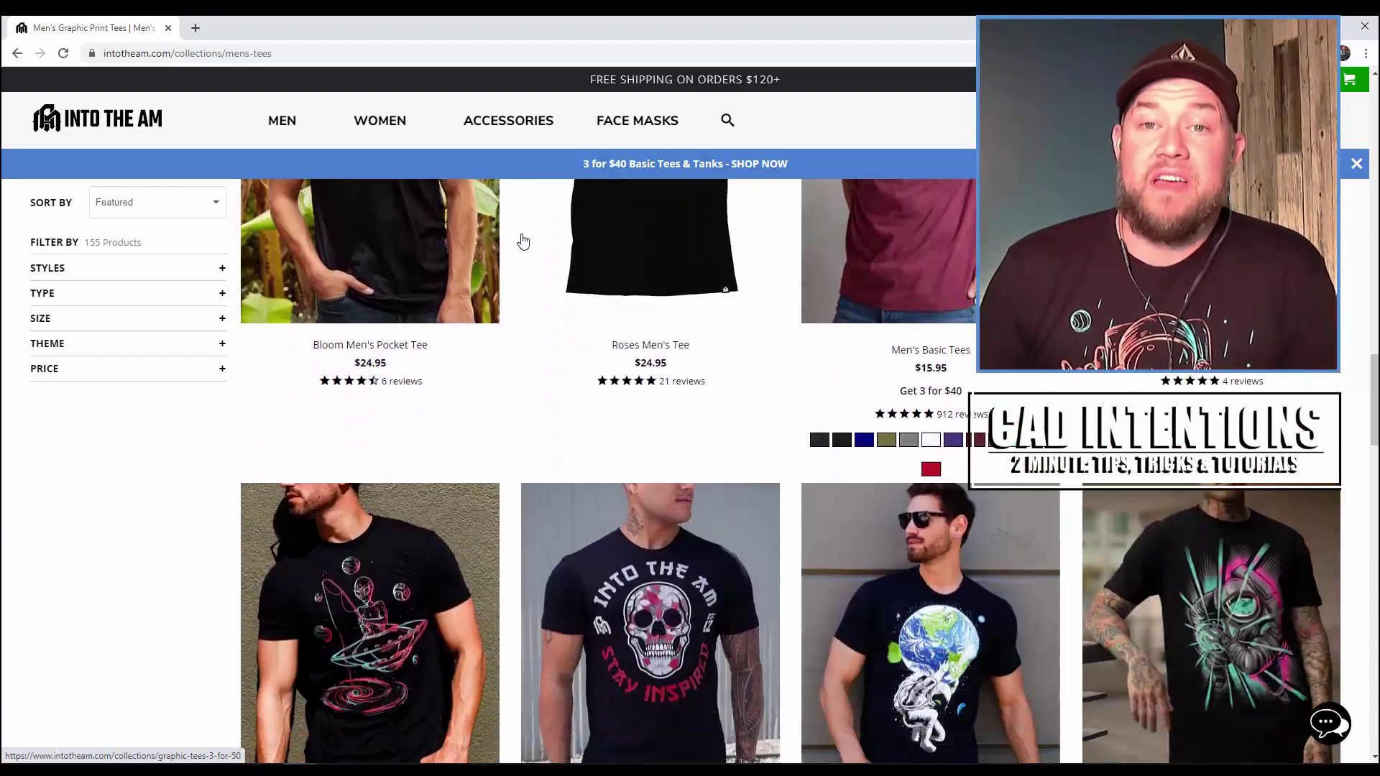
pyautogui.scroll(-1, 523, 241)
pyautogui.scroll(-2, 523, 241)
pyautogui.scroll(-3, 497, 204)
pyautogui.moveTo(379, 121)
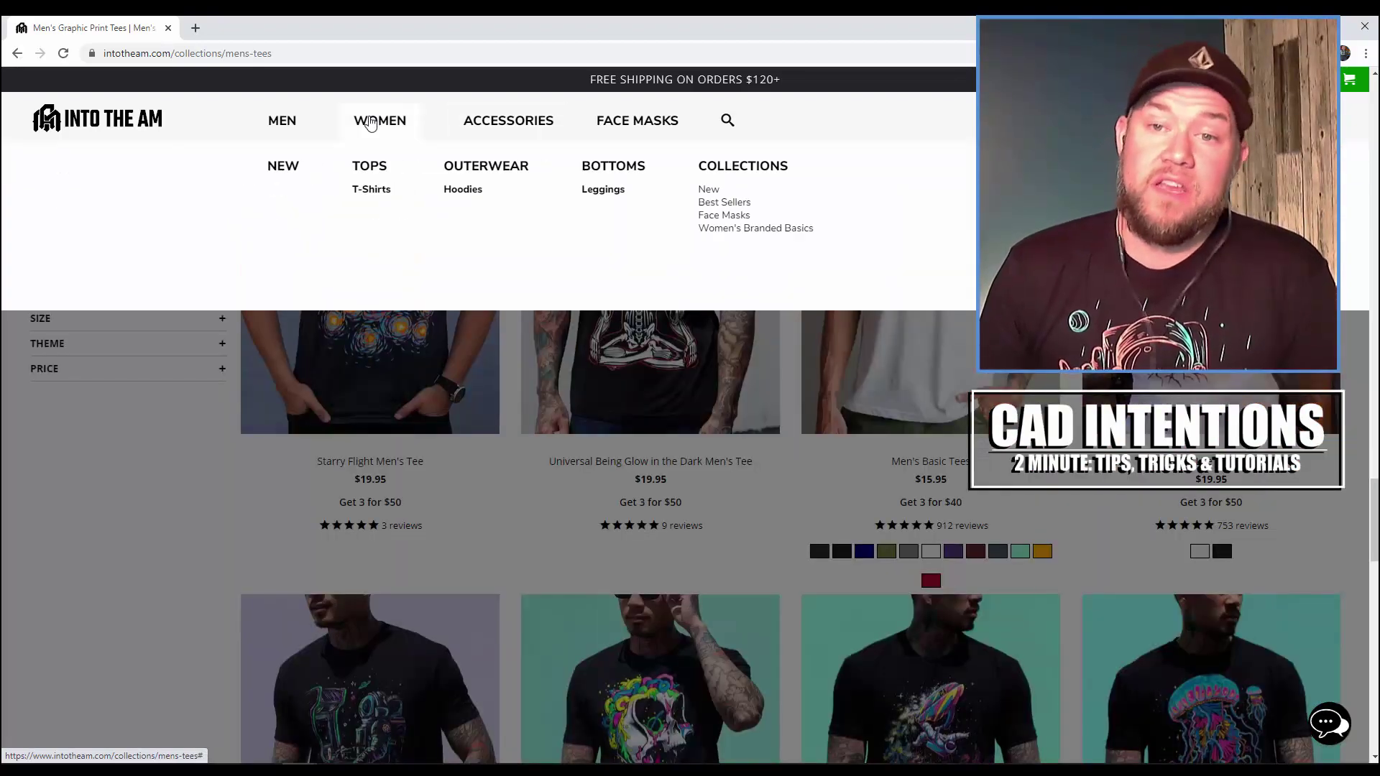
pyautogui.click(371, 121)
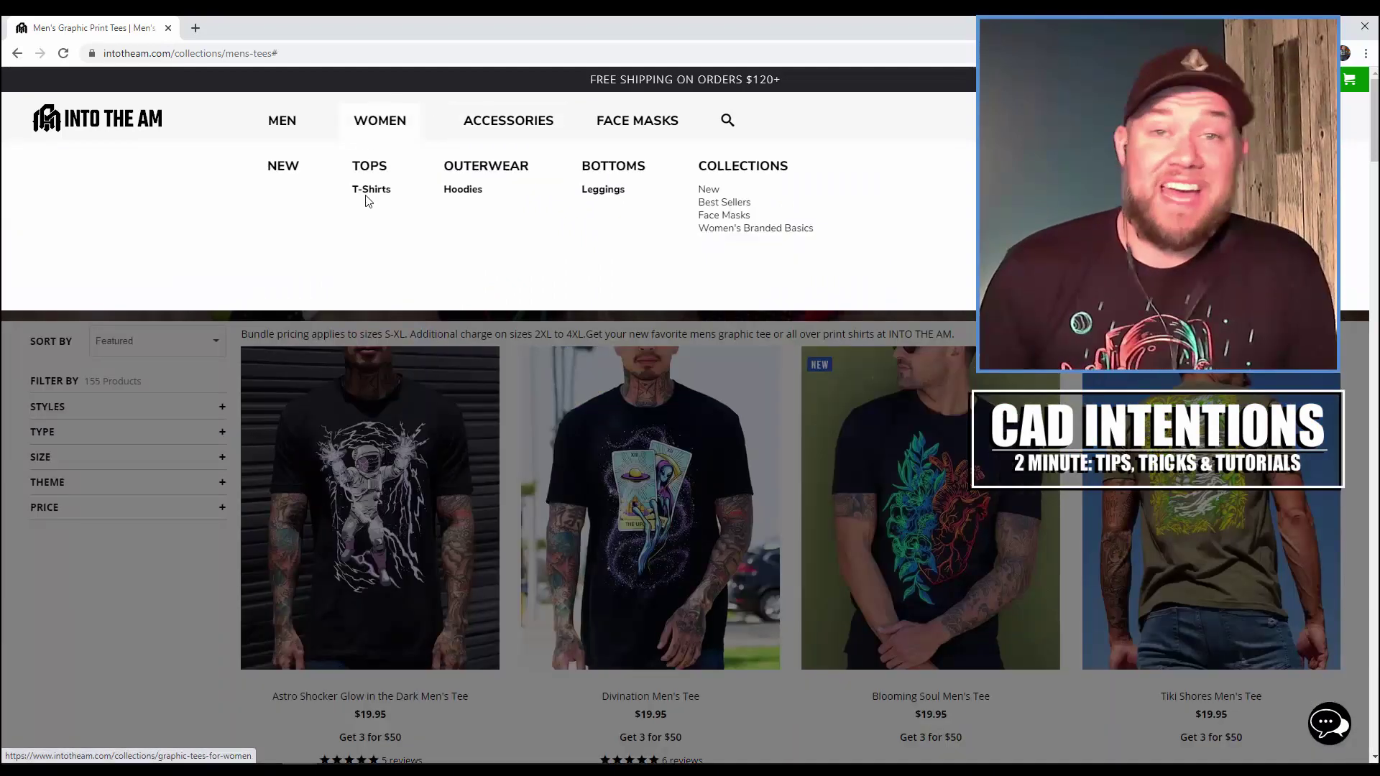
pyautogui.click(372, 190)
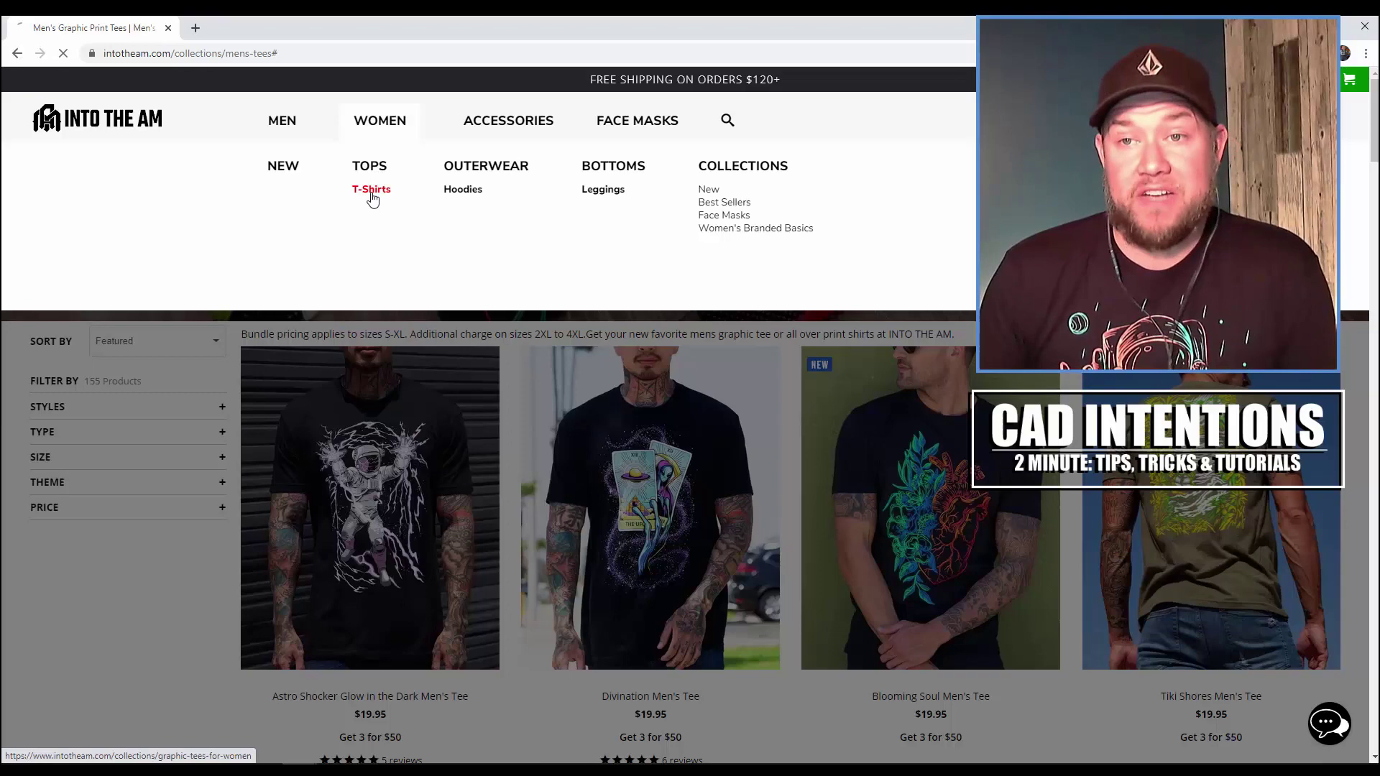
pyautogui.scroll(-1, 691, 431)
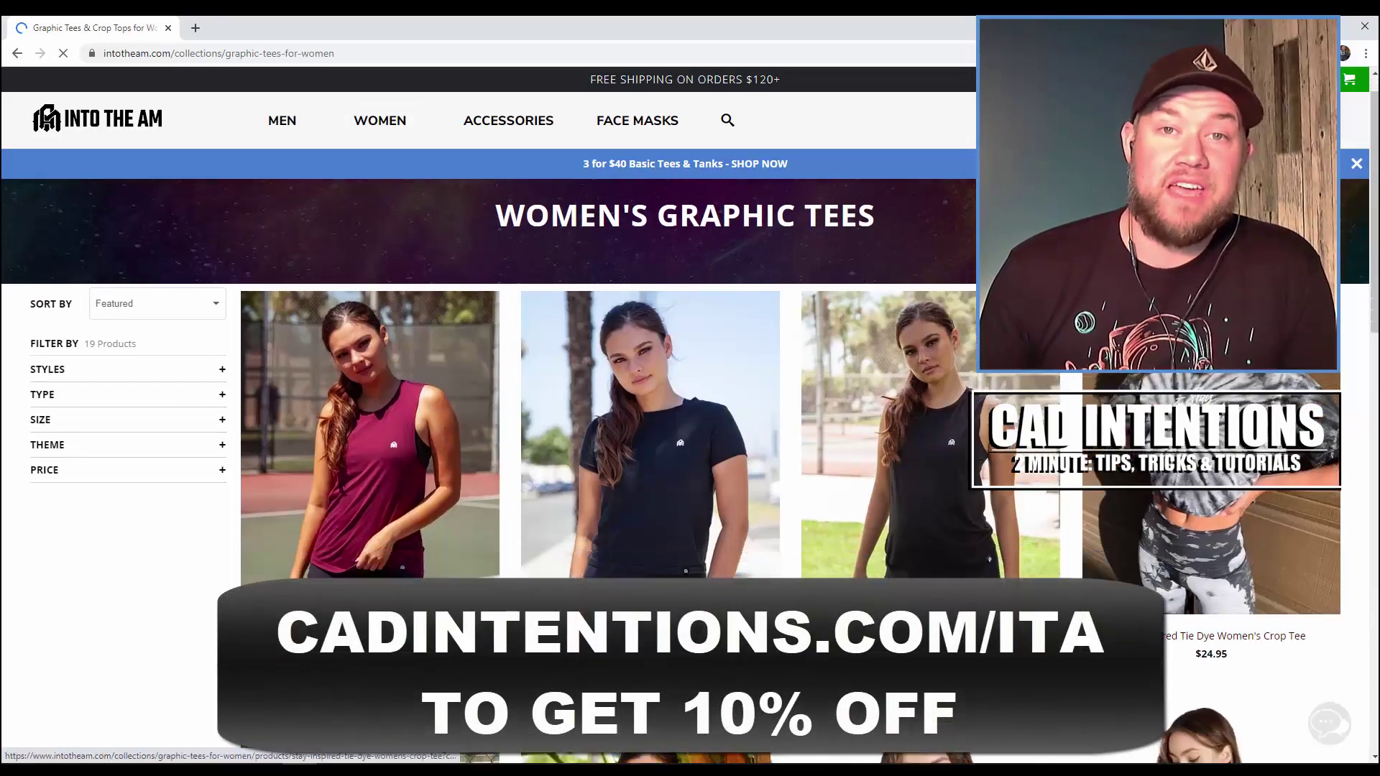
pyautogui.scroll(-2, 690, 432)
pyautogui.scroll(-1, 690, 431)
pyautogui.scroll(-1, 690, 431)
pyautogui.scroll(-1, 690, 432)
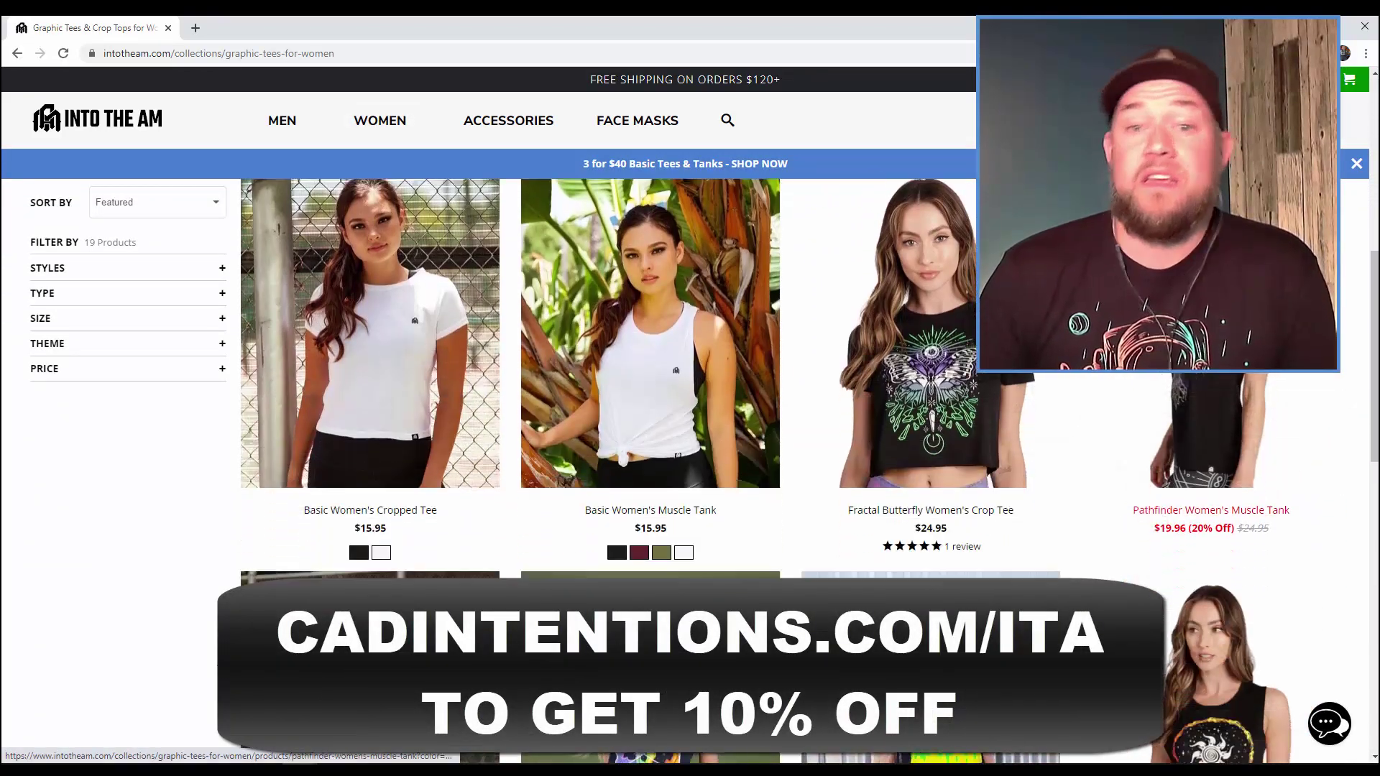
pyautogui.scroll(-3, 690, 431)
pyautogui.scroll(-1, 690, 431)
pyautogui.scroll(-2, 690, 432)
pyautogui.scroll(-1, 690, 432)
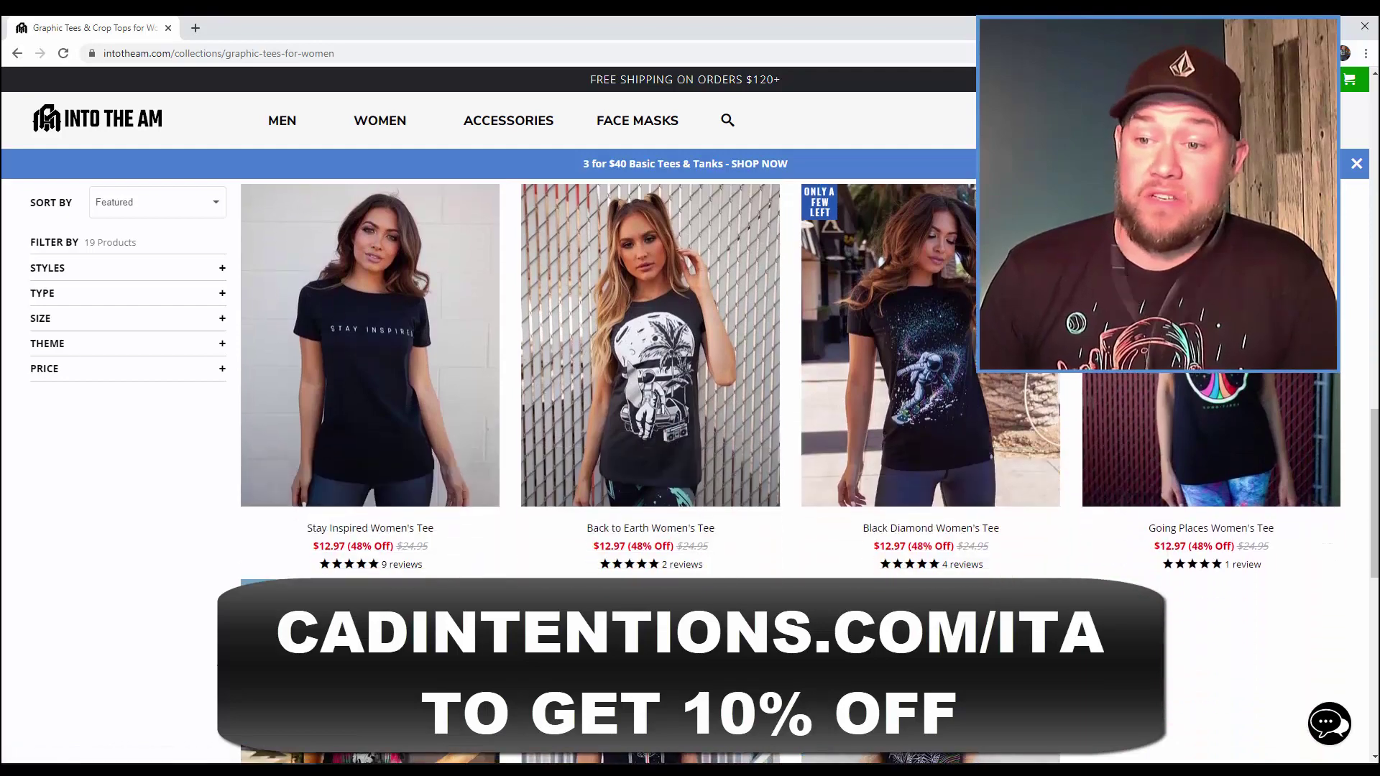
pyautogui.scroll(-1, 690, 432)
pyautogui.scroll(-2, 691, 431)
pyautogui.scroll(-1, 690, 432)
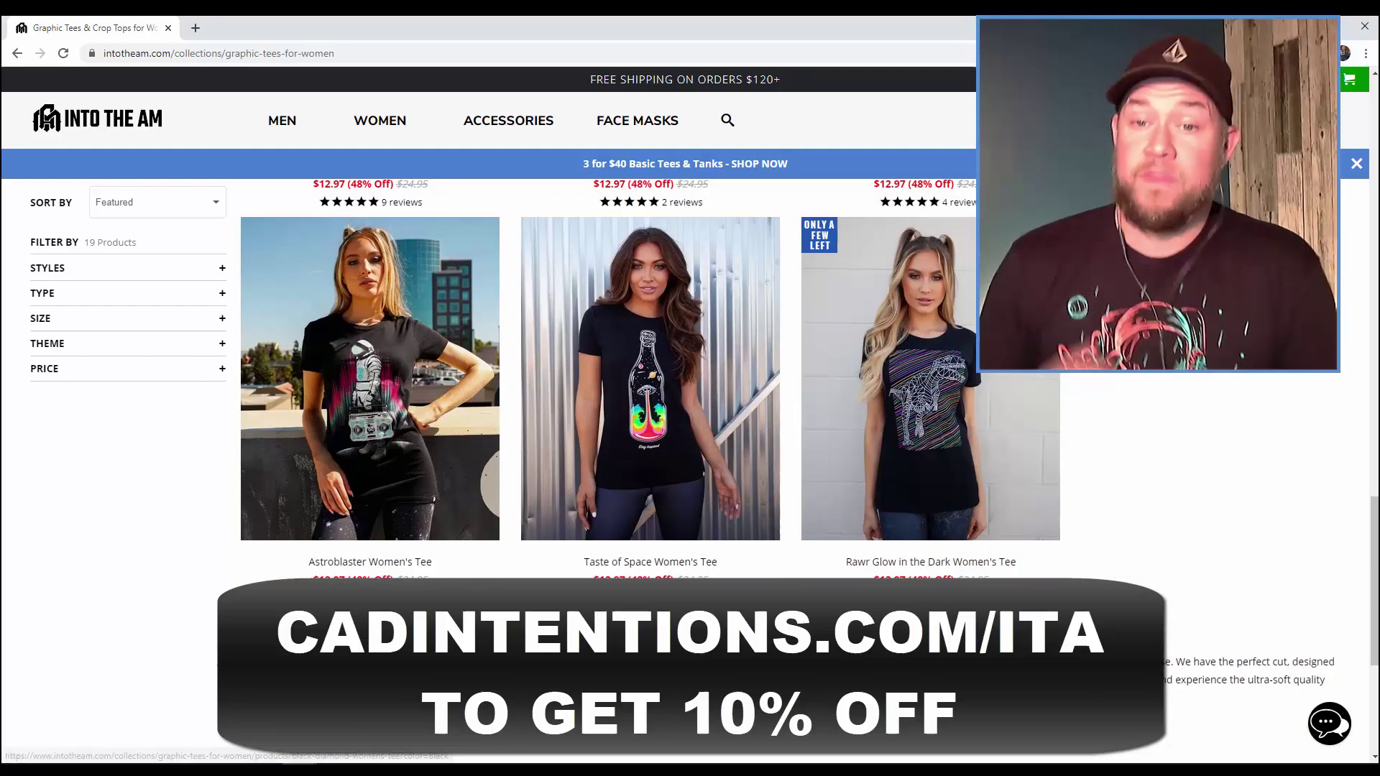
pyautogui.click(1366, 27)
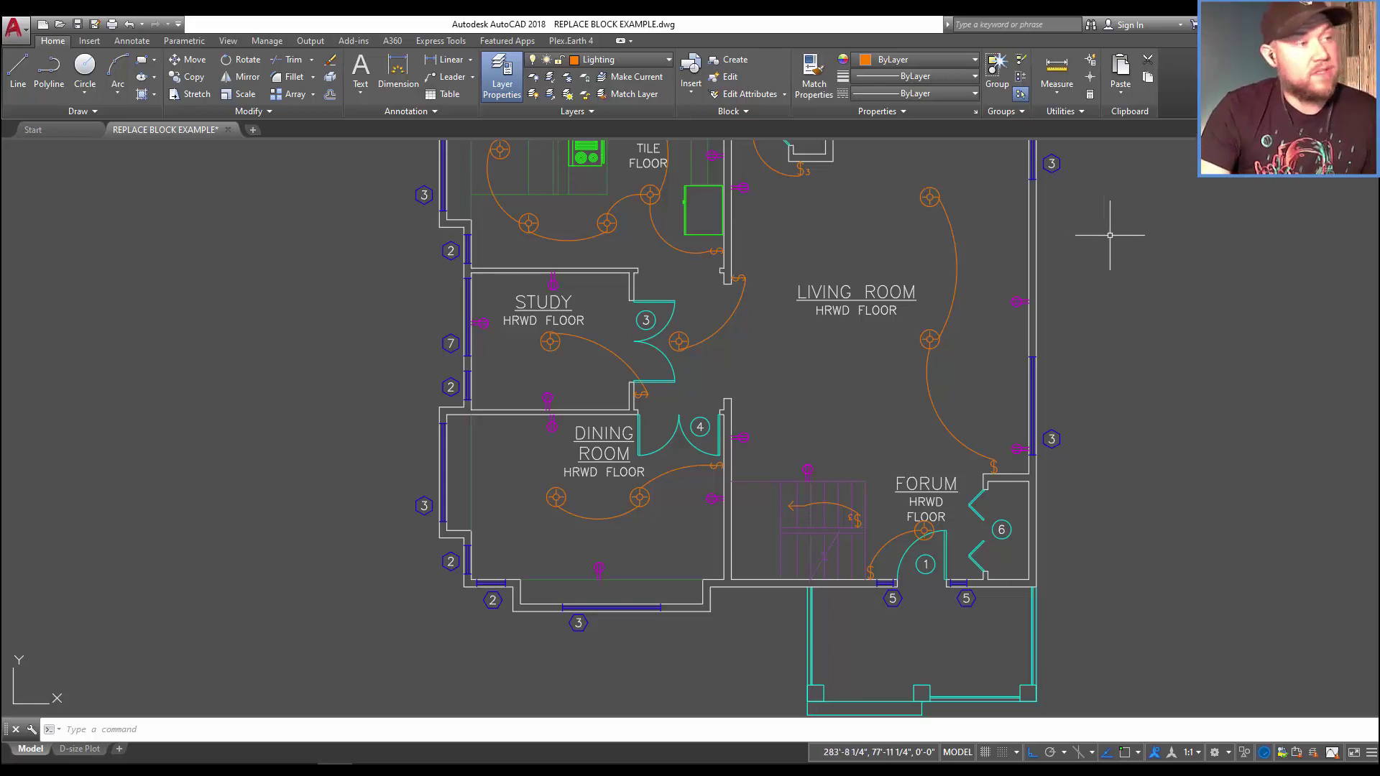
pyautogui.click(1128, 240)
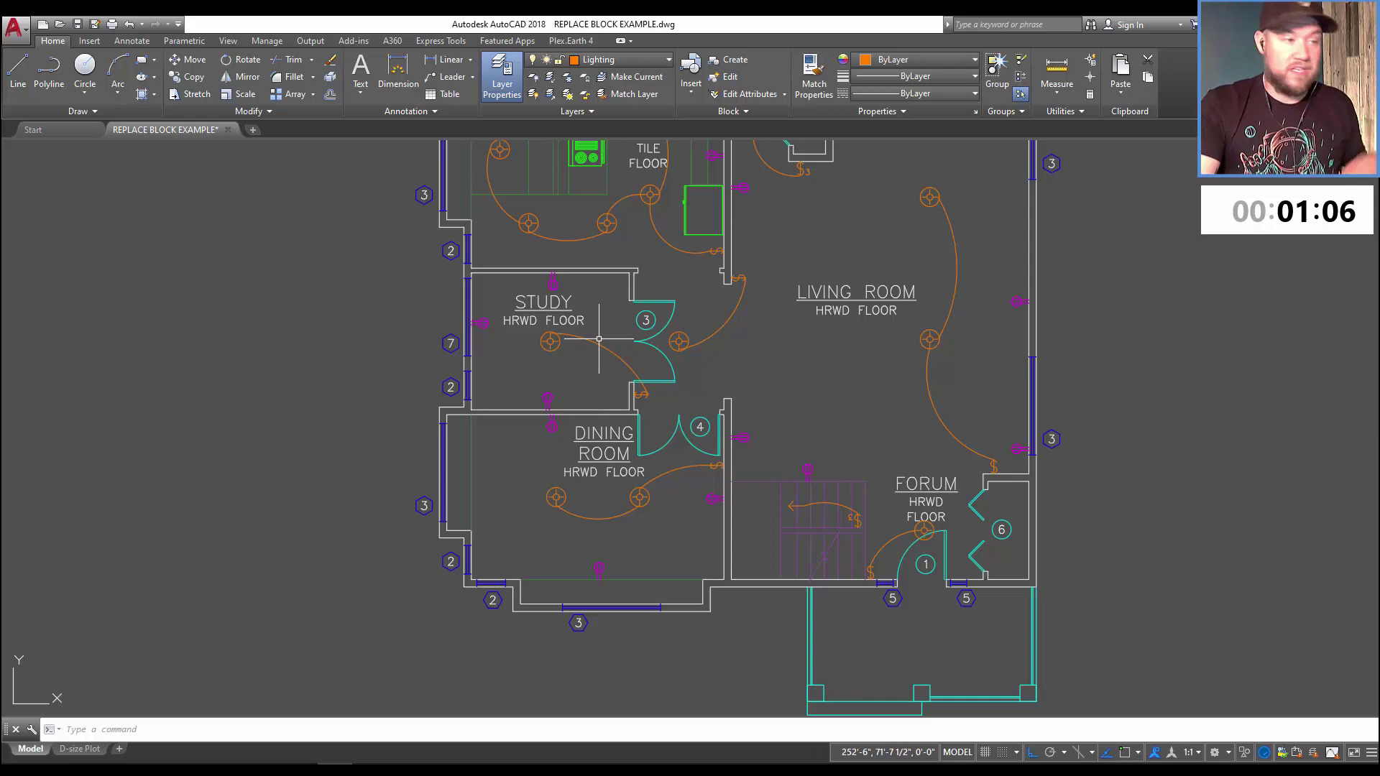
# - Start Replace Block from Express Tools and pick Lighting Fixture 2 as the block to replace
pyautogui.click(447, 44)
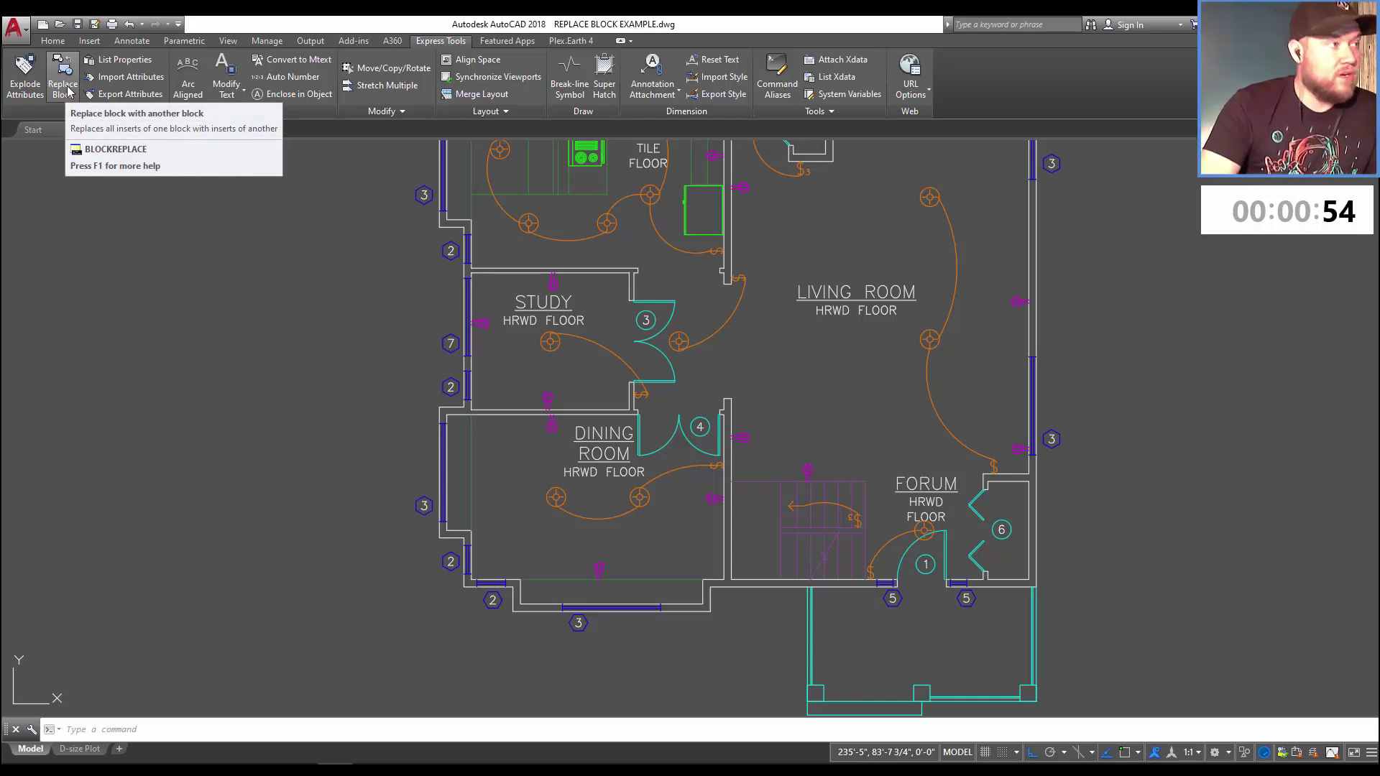
pyautogui.click(67, 92)
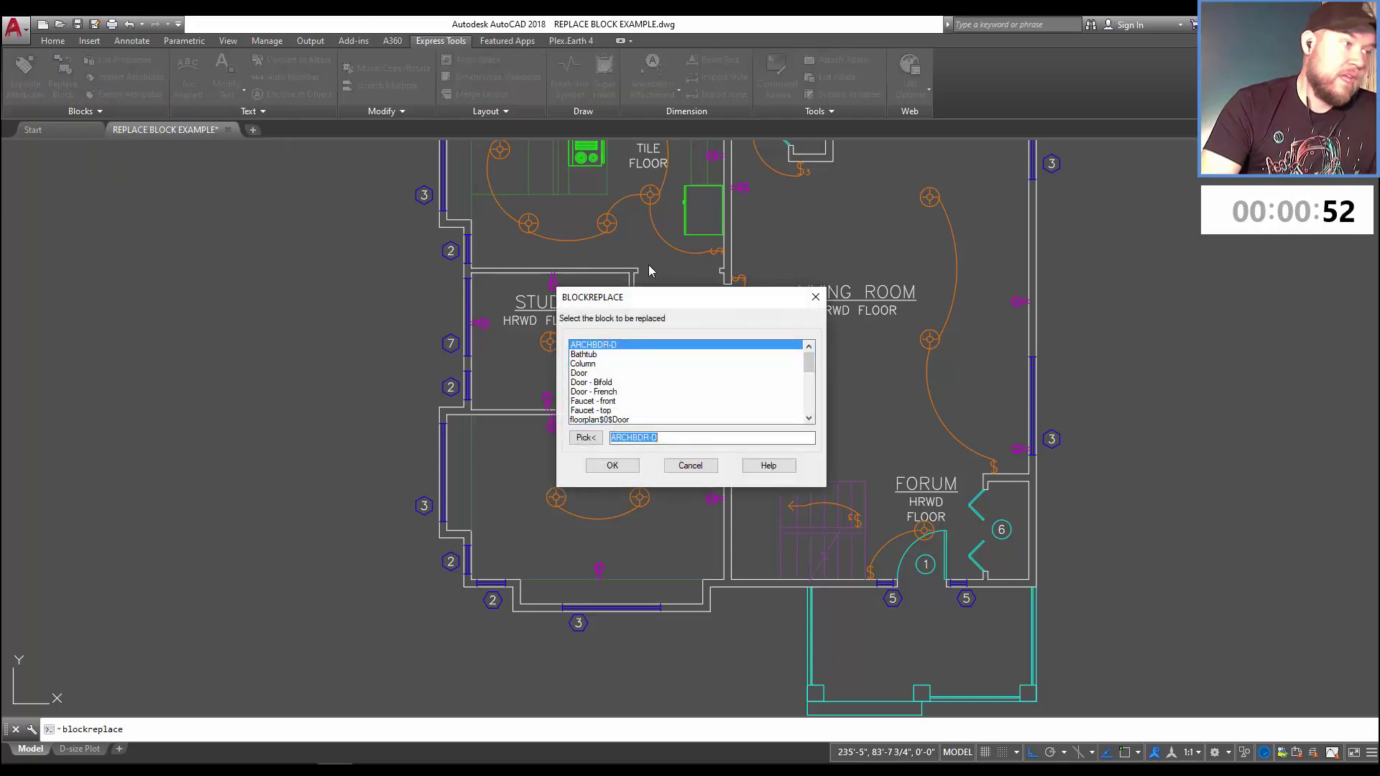
pyautogui.moveTo(666, 300); pyautogui.dragTo(894, 246)
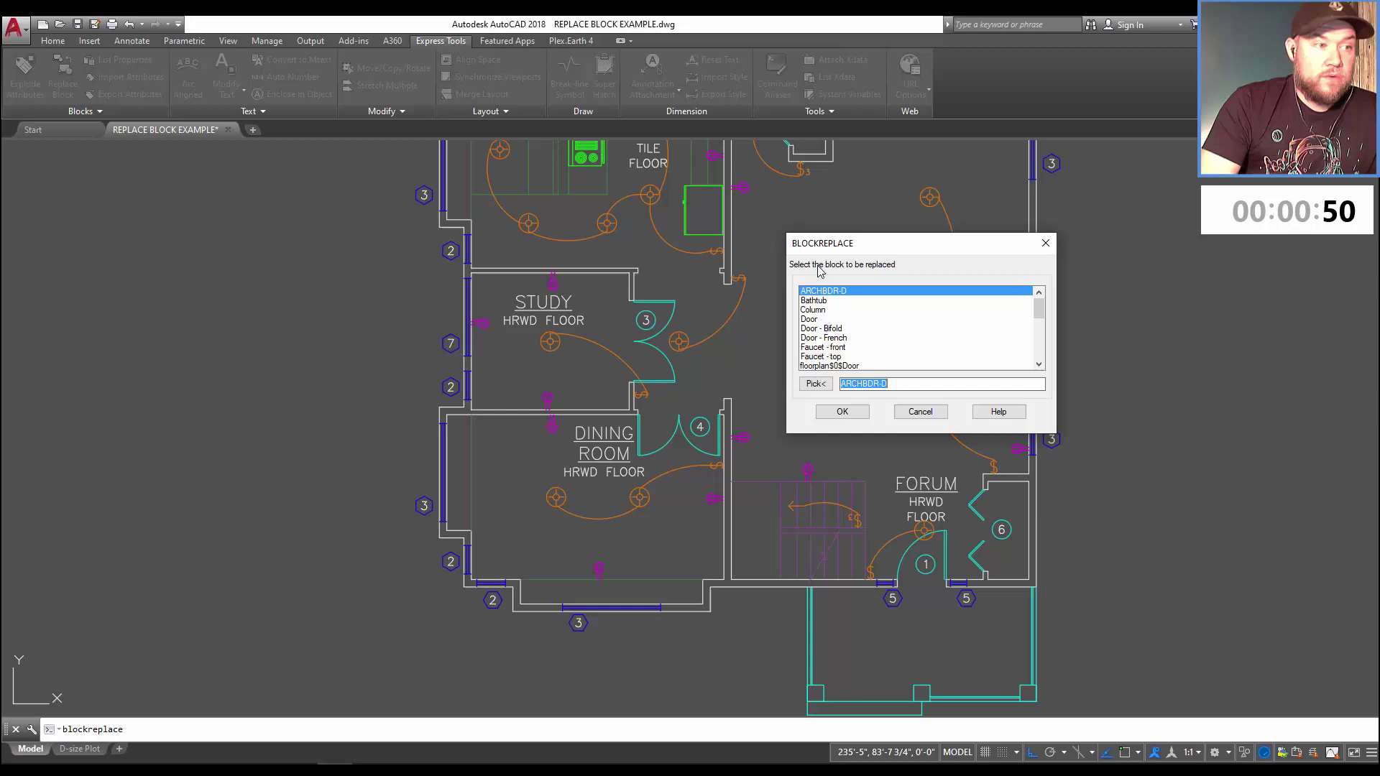
pyautogui.scroll(-1, 877, 342)
pyautogui.scroll(-1, 834, 325)
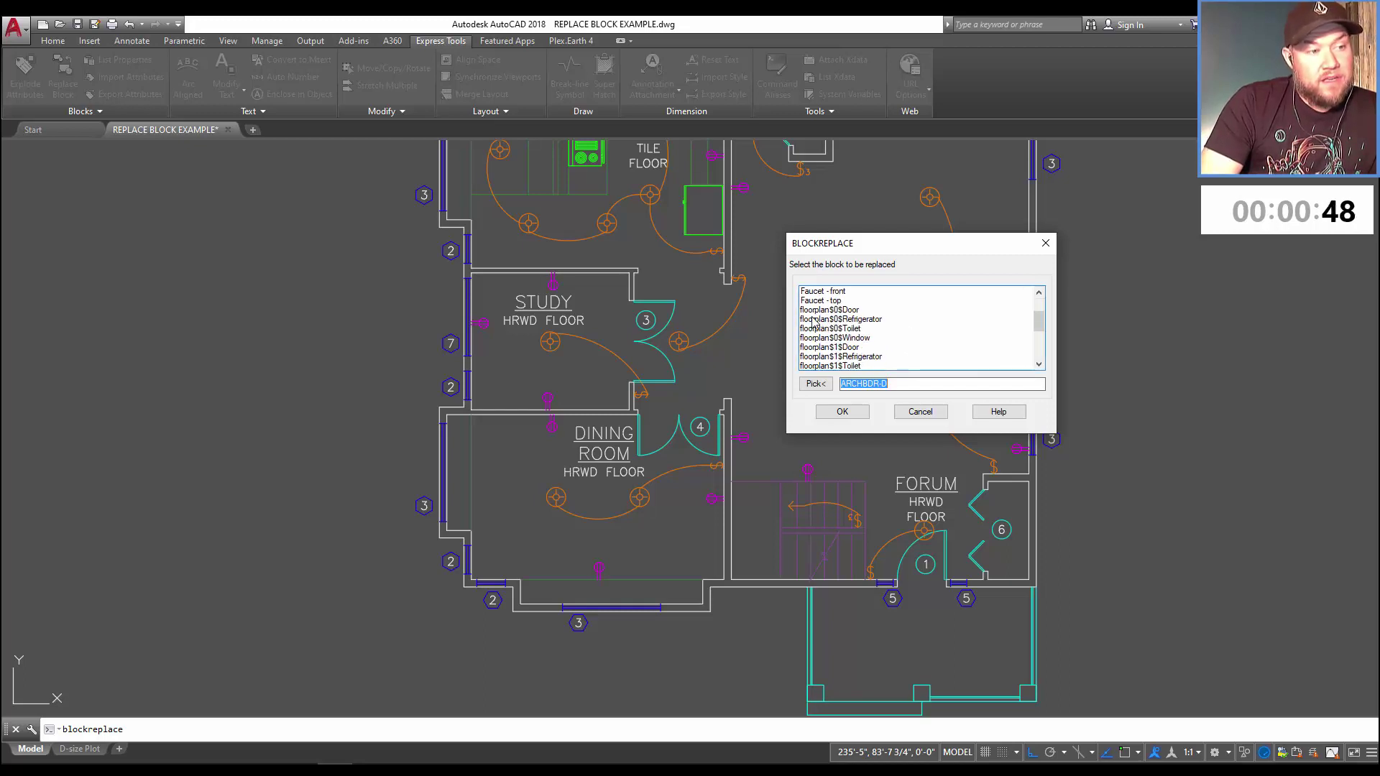
pyautogui.scroll(-1, 830, 337)
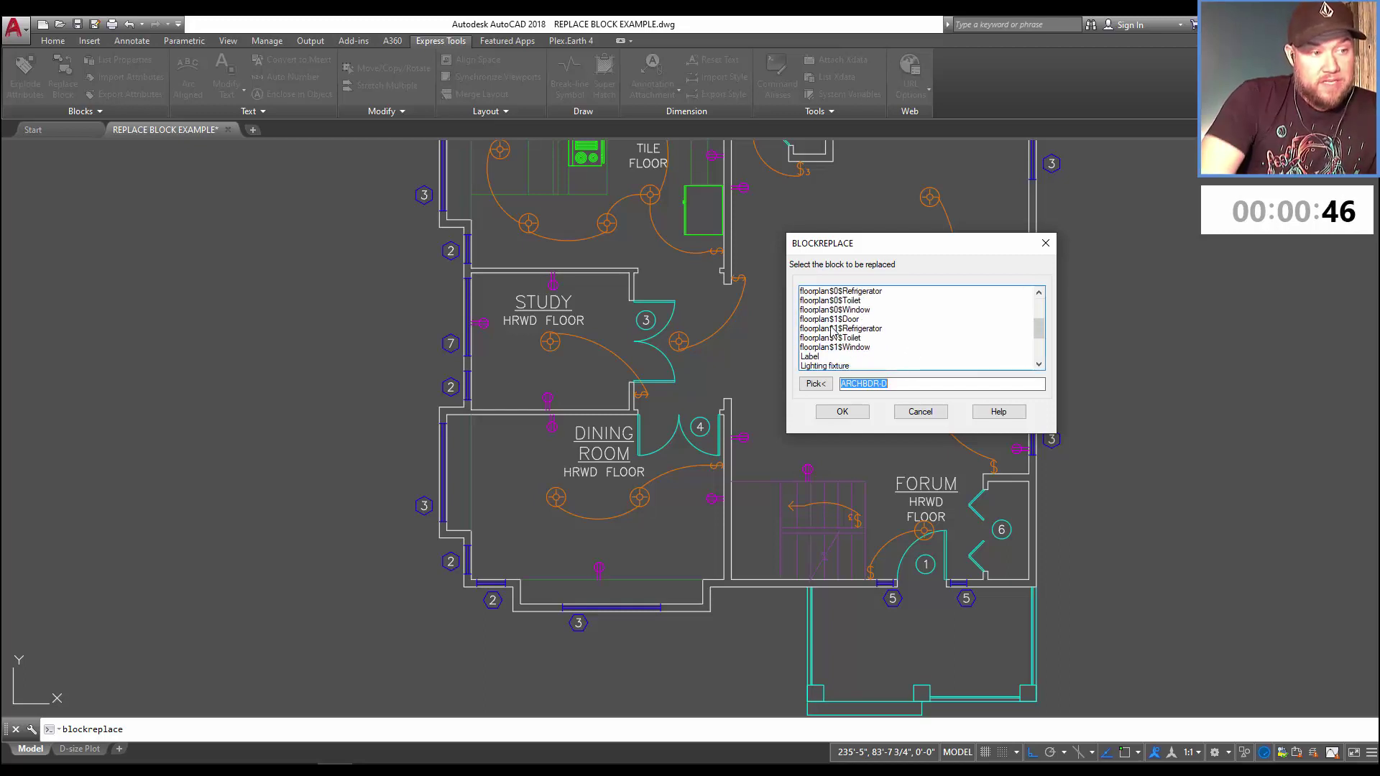
pyautogui.scroll(-1, 831, 334)
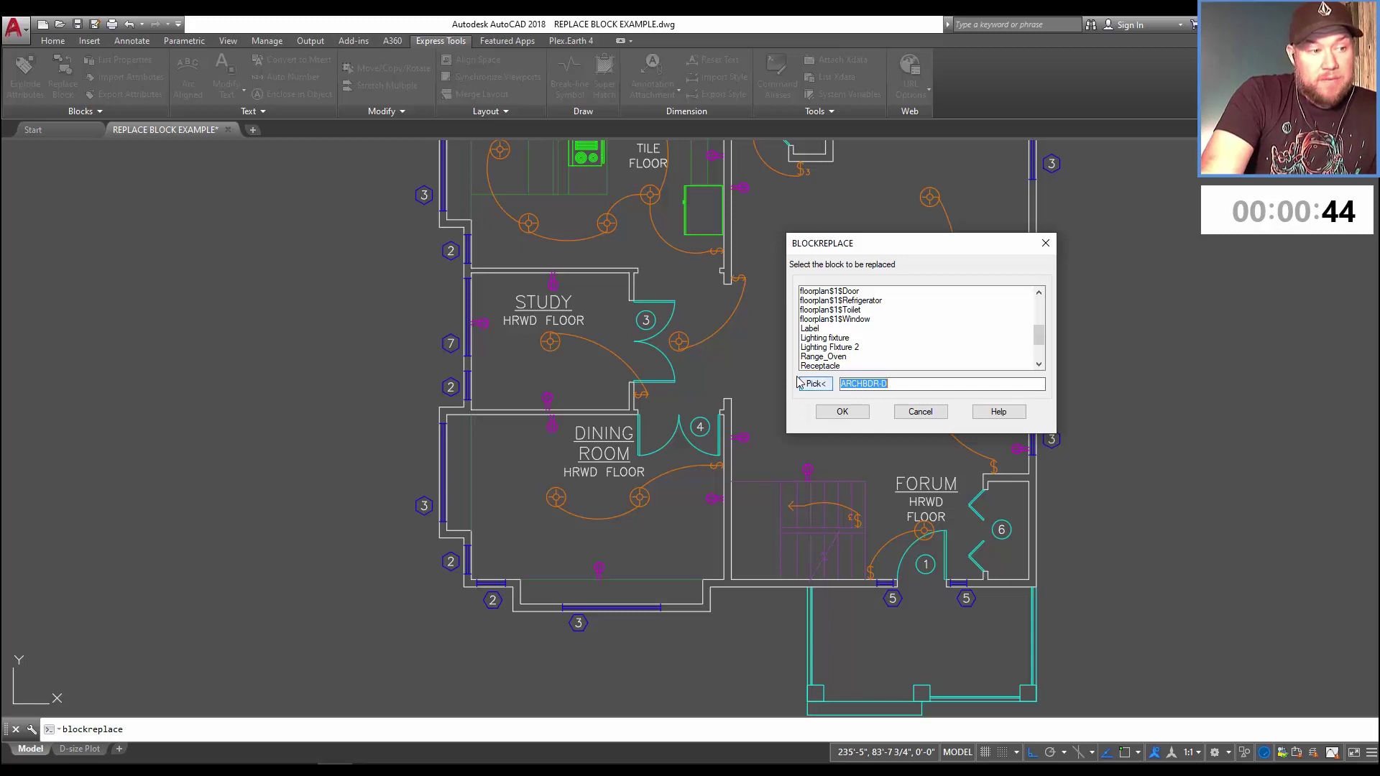
pyautogui.click(849, 348)
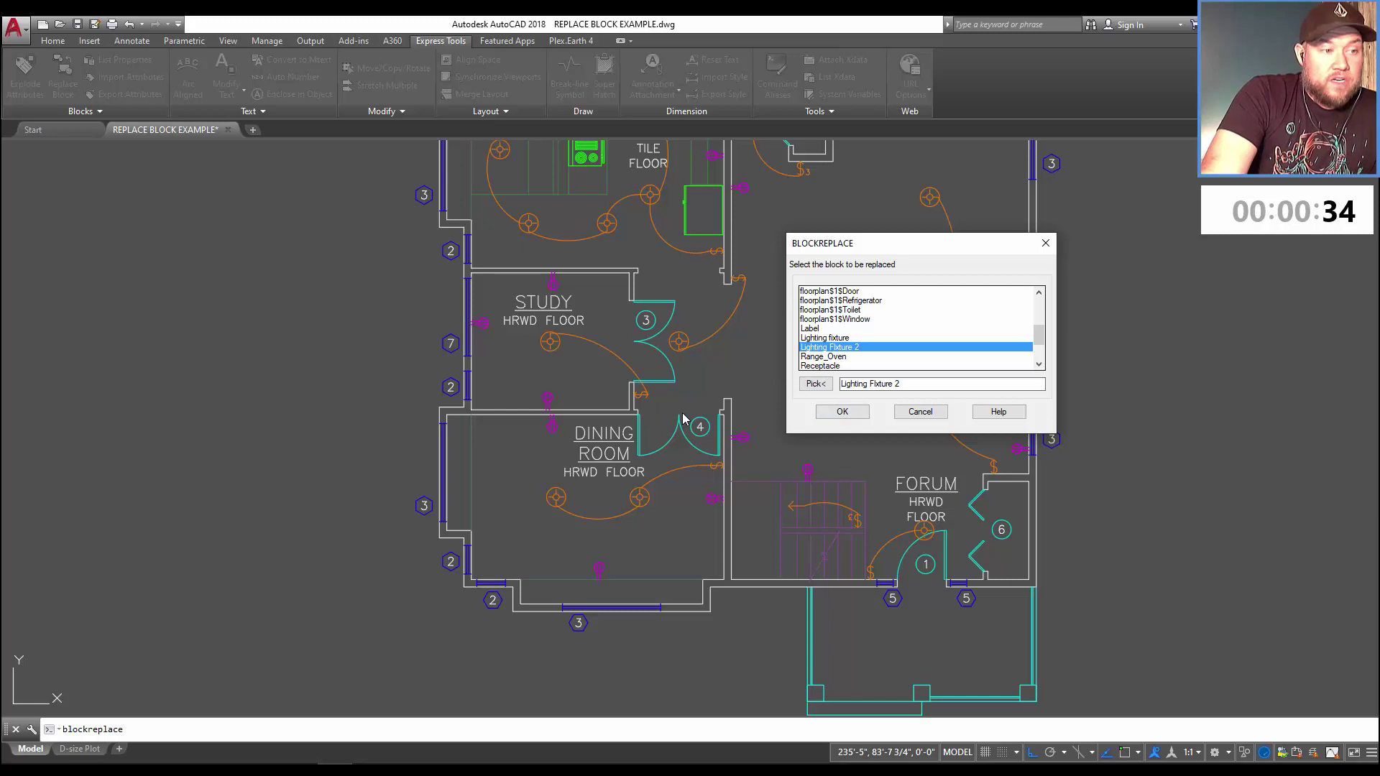
# - Confirm Lighting Fixture 2 and choose Lighting fixture as its replacement block
pyautogui.click(845, 412)
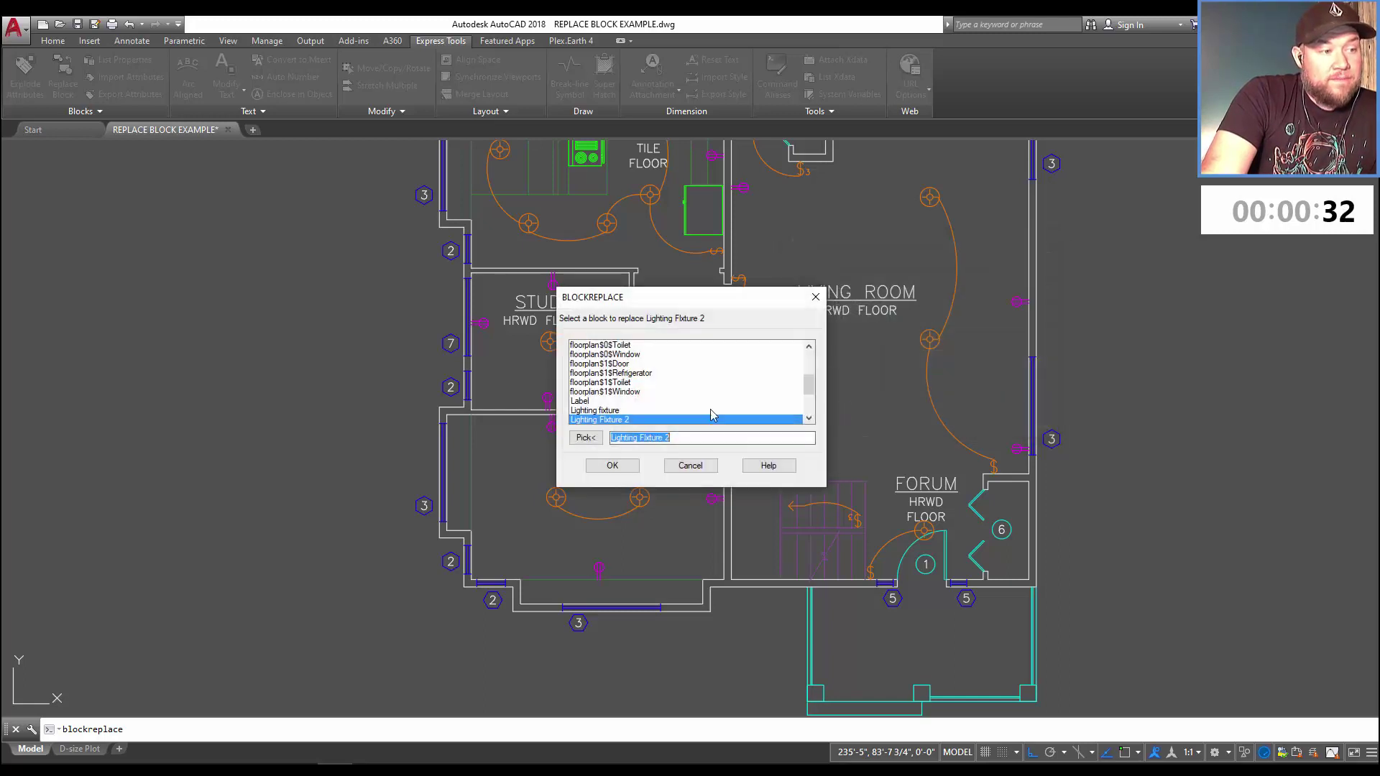
pyautogui.moveTo(681, 298)
pyautogui.mouseDown()
pyautogui.moveTo(732, 302)
pyautogui.moveTo(919, 239)
pyautogui.mouseUp()
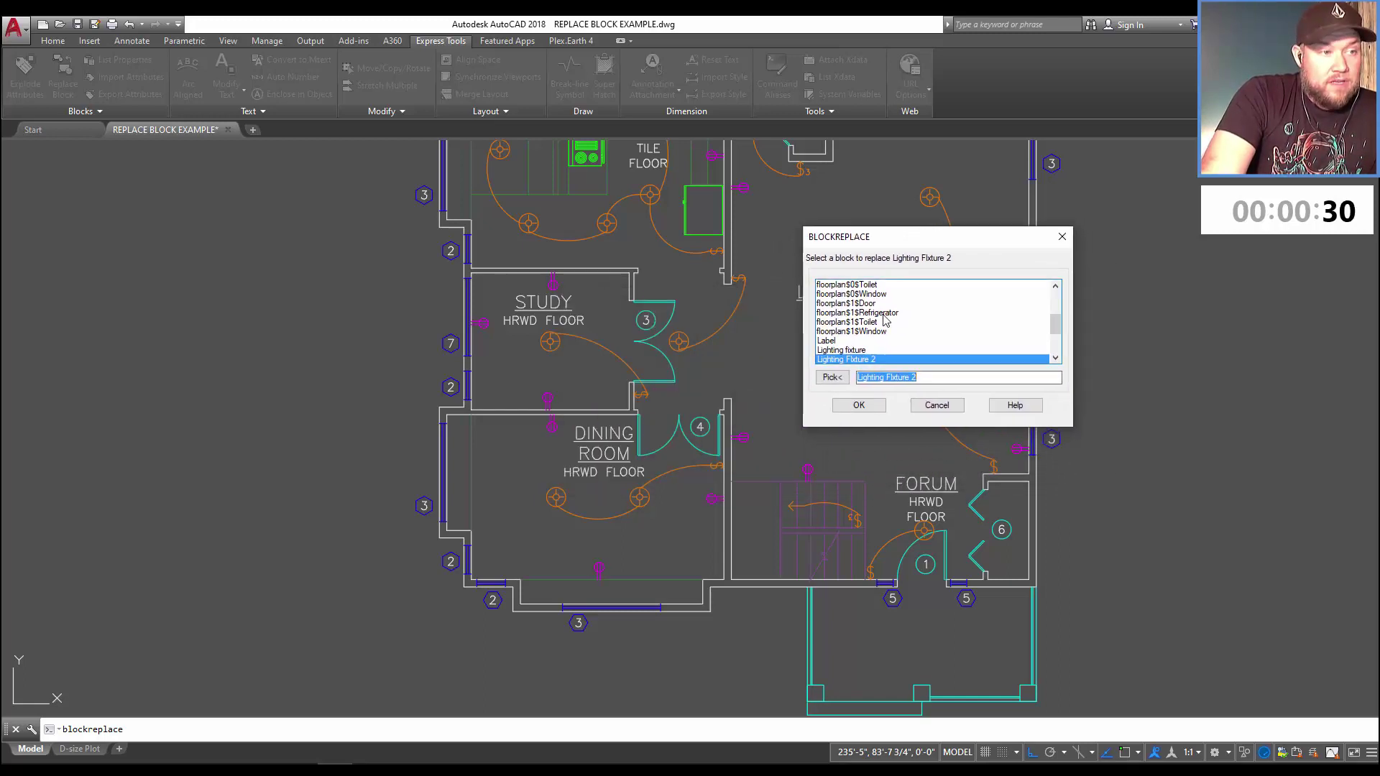
pyautogui.scroll(-1, 883, 319)
pyautogui.scroll(-2, 882, 319)
pyautogui.scroll(1, 869, 315)
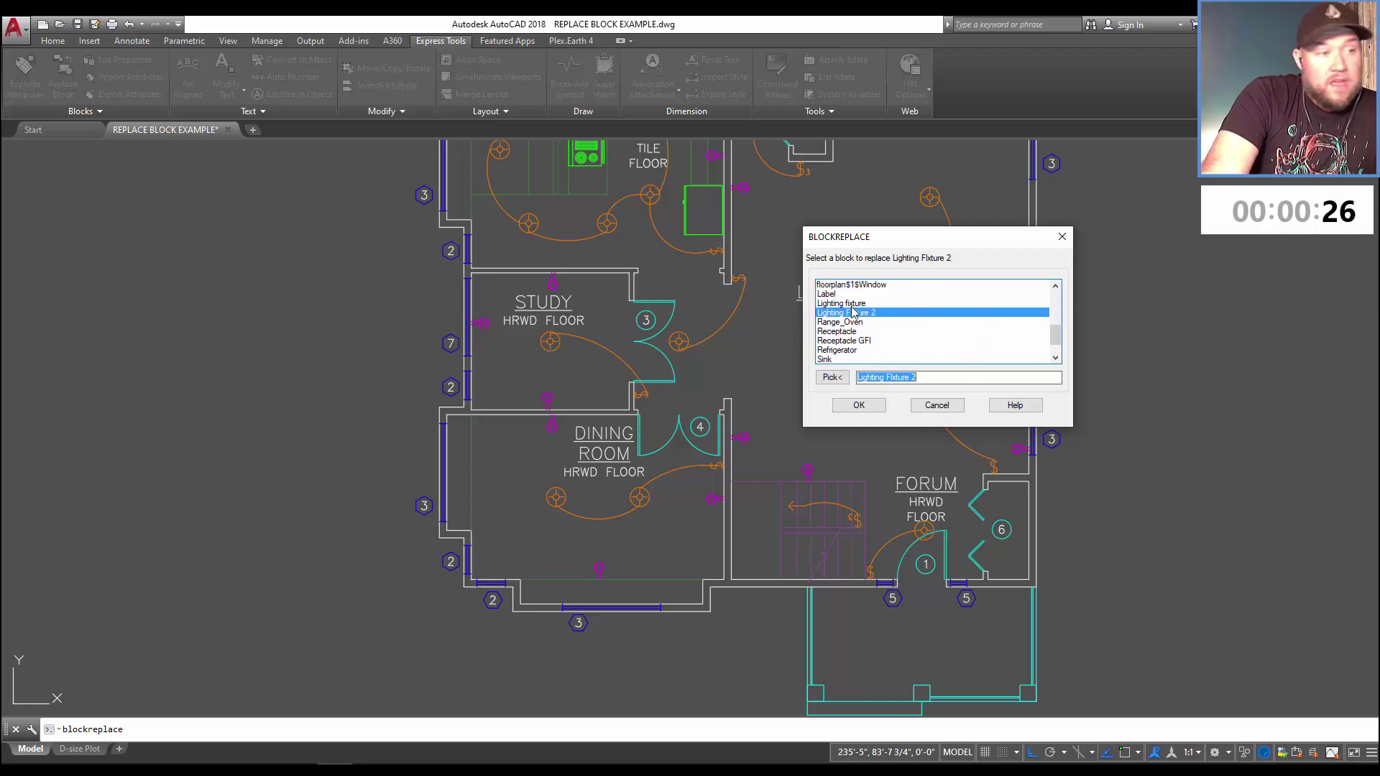
pyautogui.click(852, 305)
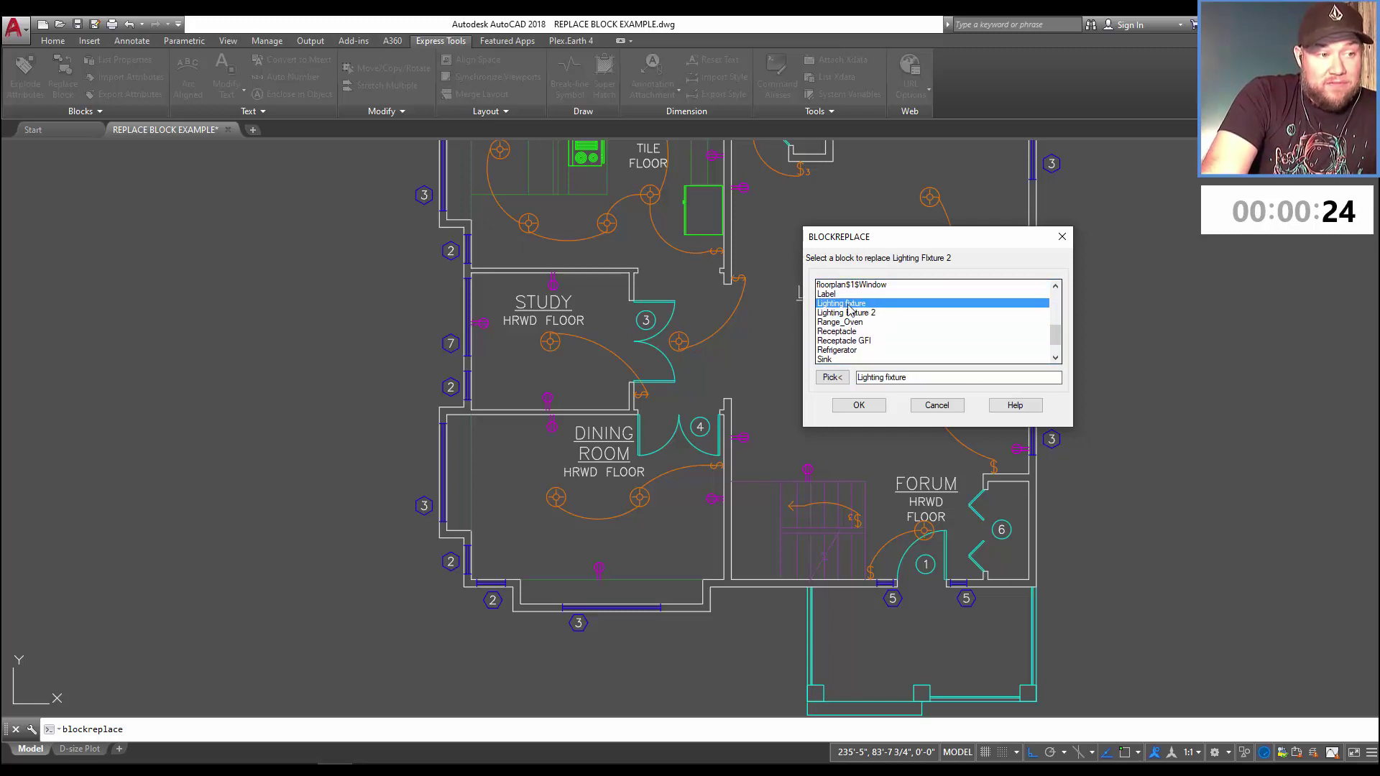
pyautogui.click(859, 405)
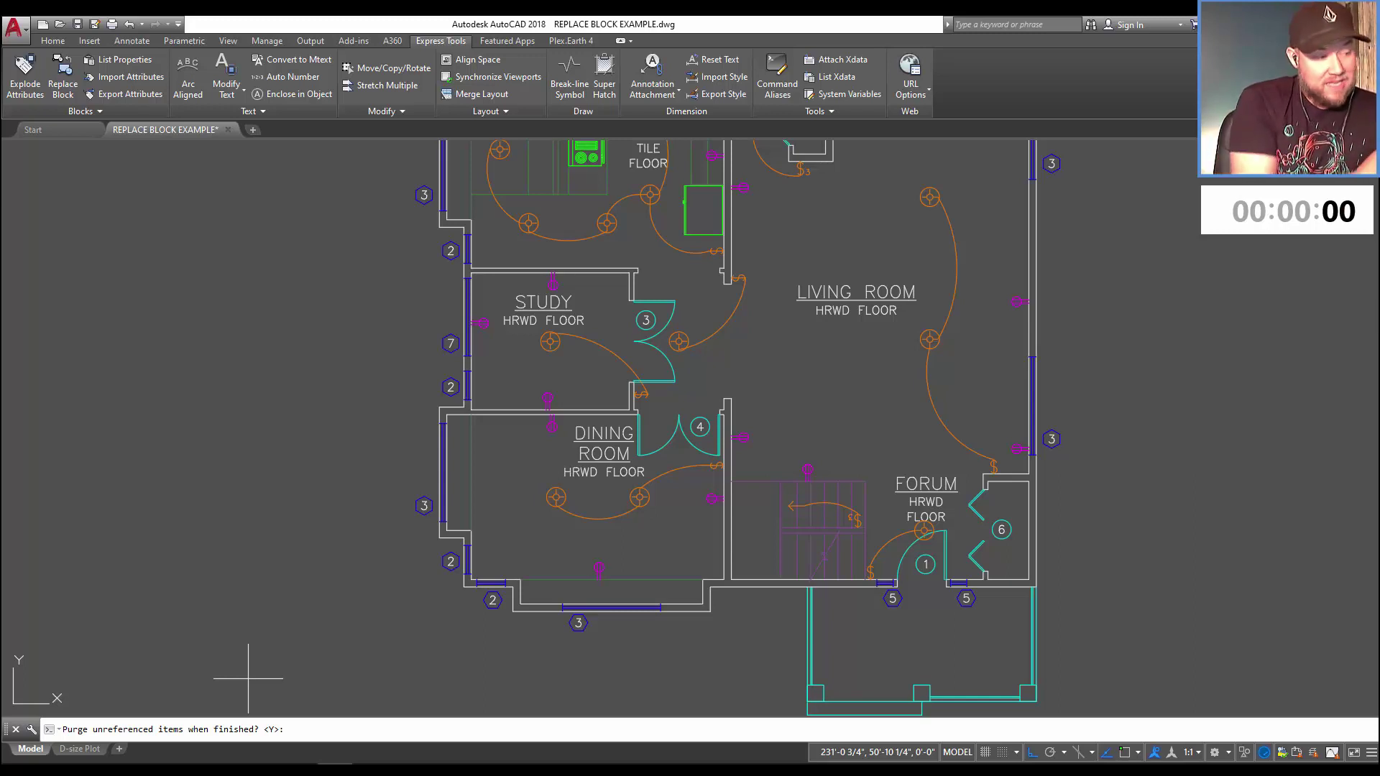
# - Accept Yes to purge unreferenced items and finish swapping all Lighting Fixture 2 inserts
pyautogui.press('Return')
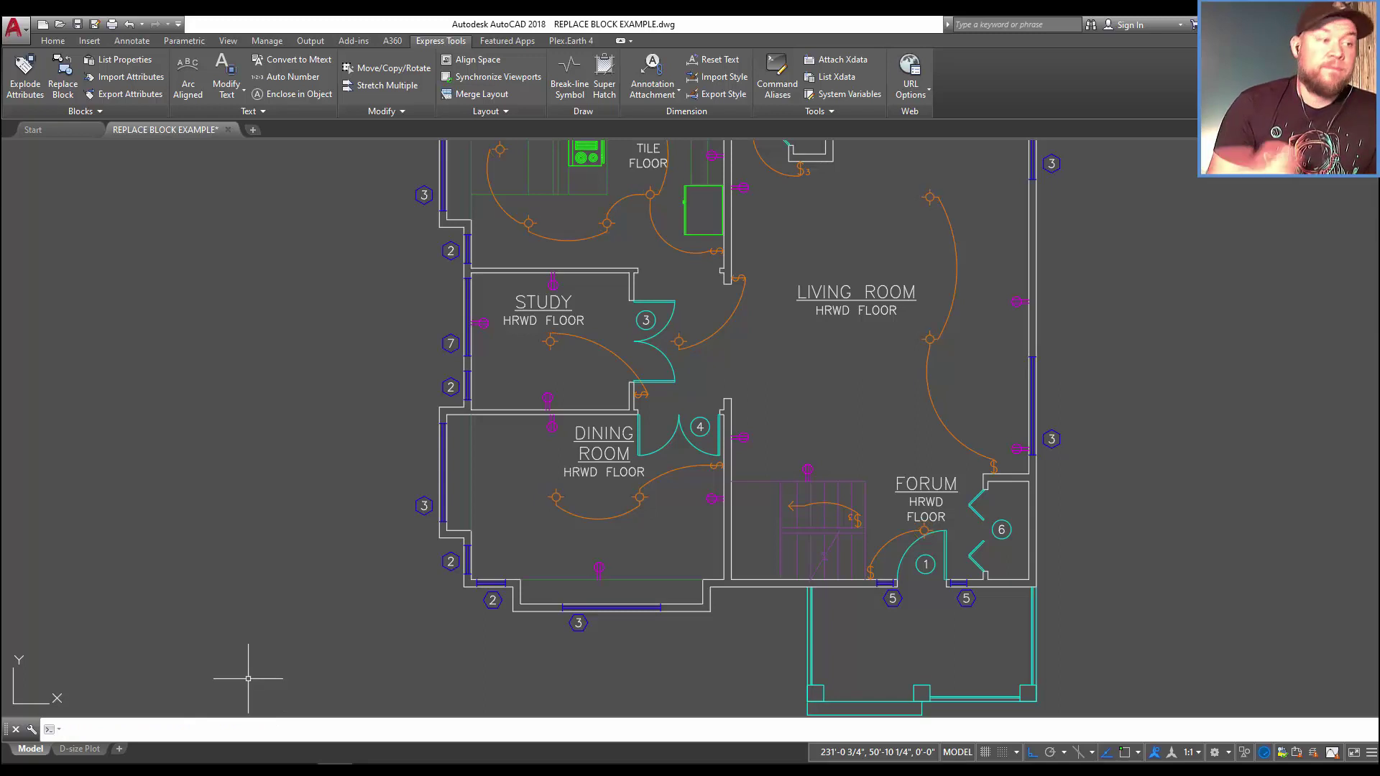